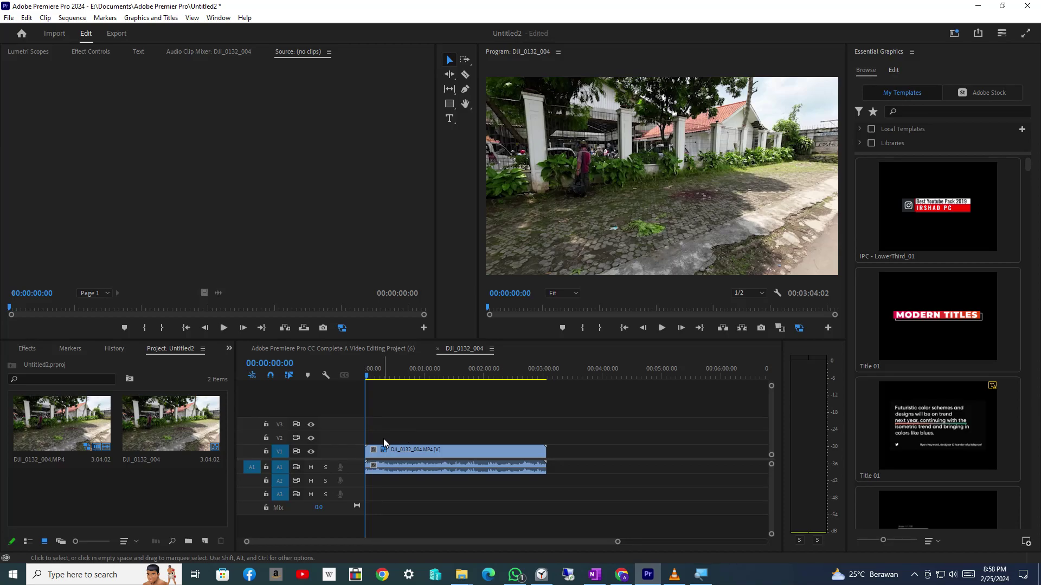
# Step: Play and stop the sequence, then open the Import dialog on the Youtube folder
pyautogui.press('space')
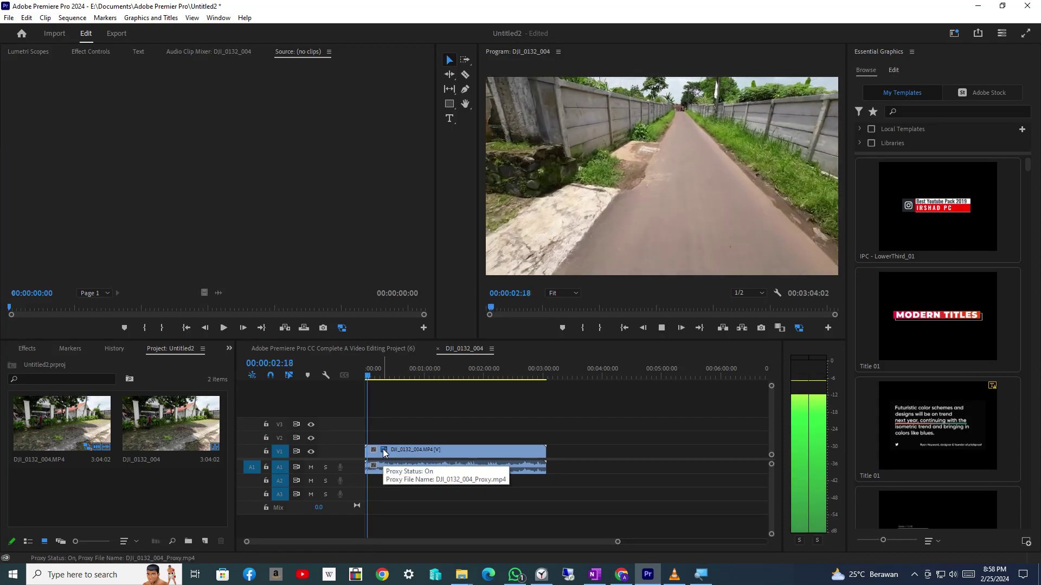
pyautogui.press('space')
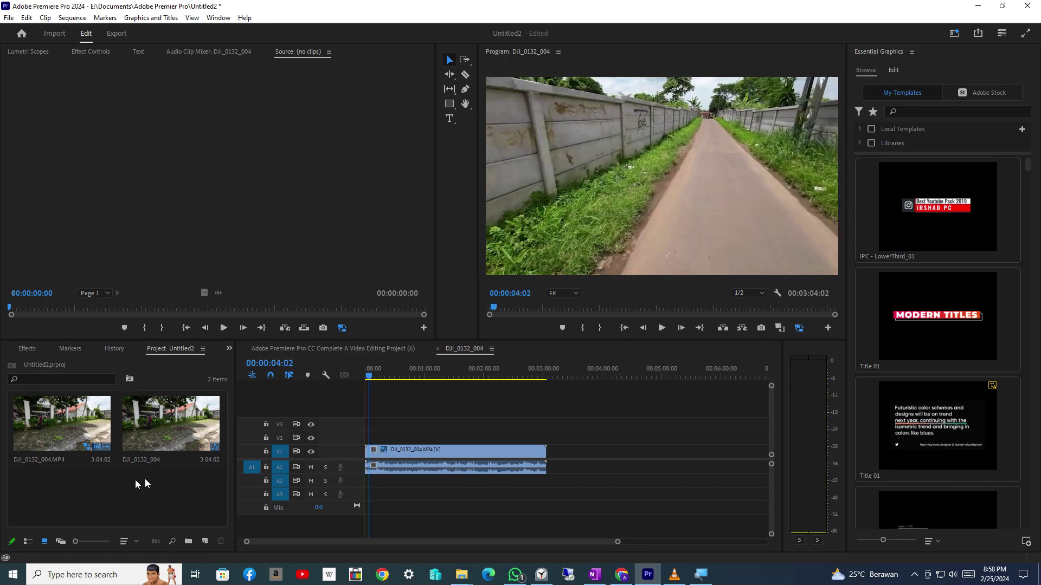
pyautogui.click(97, 483)
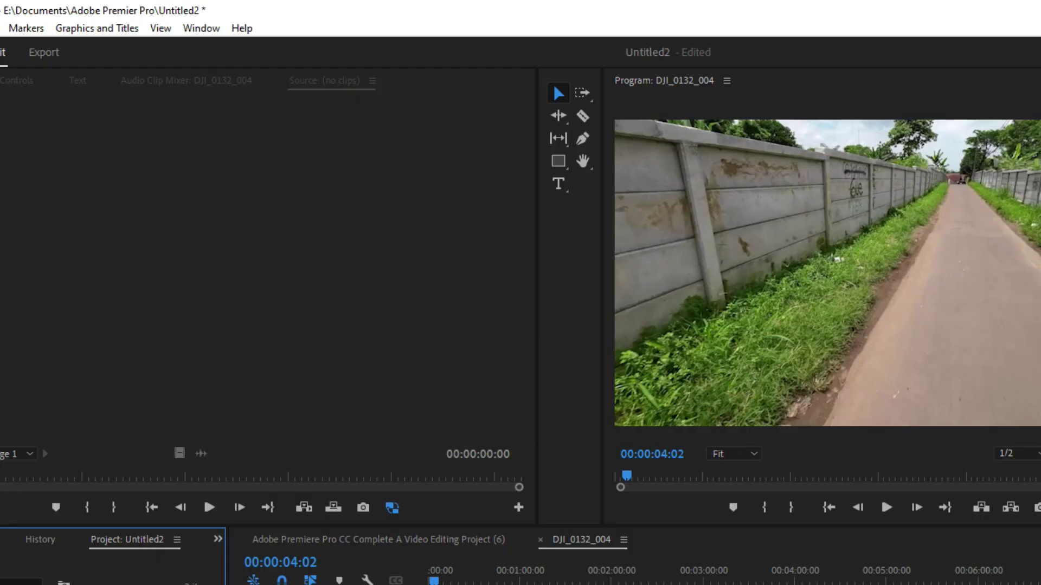
pyautogui.hotkey('ctrl', 'i')
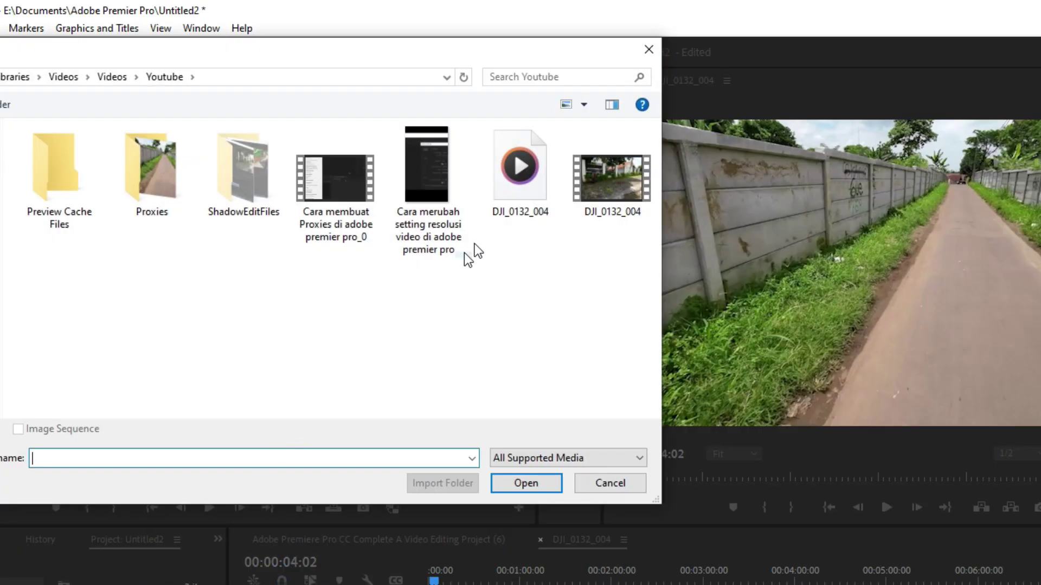
# Step: Import DJI_0132_004.m4a and play it in the Source monitor
pyautogui.doubleClick(541, 172)
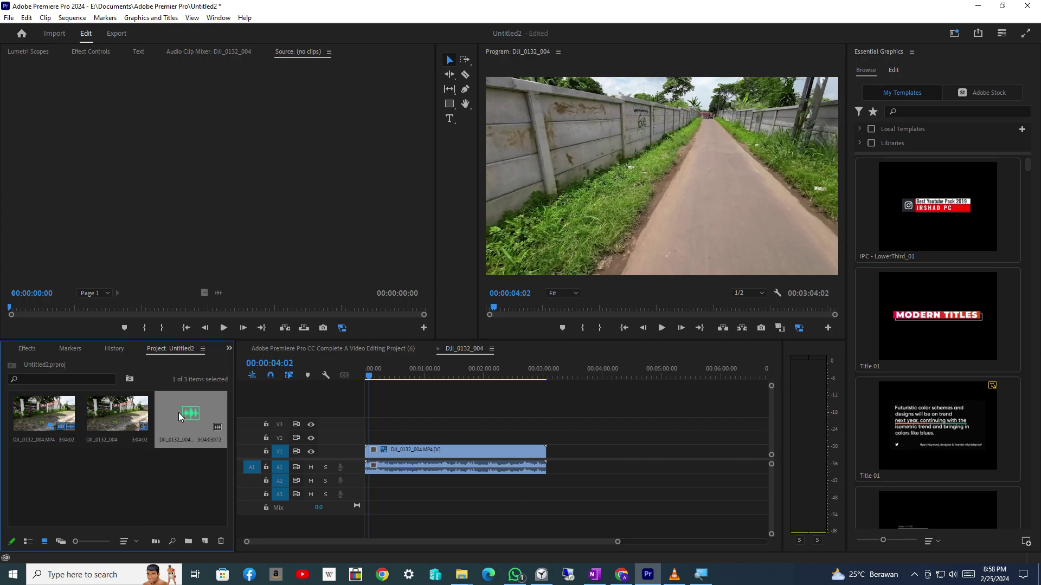
pyautogui.doubleClick(181, 417)
pyautogui.press('space')
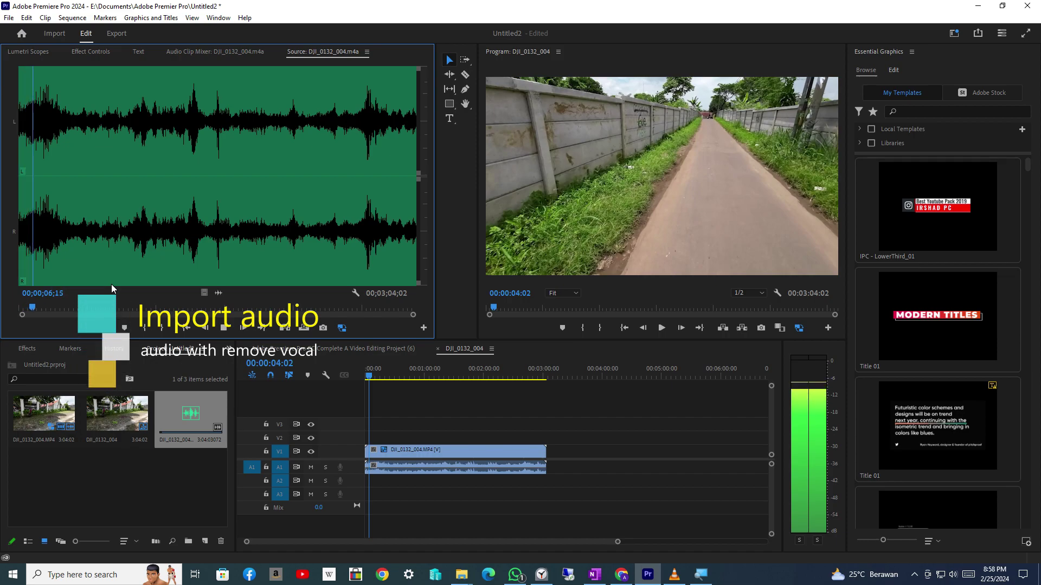
# Step: Drop DJI_0132_004.m4a onto track A2 at 00:02:47:22 and select it with the V1/A1 clips
pyautogui.moveTo(111, 284)
pyautogui.mouseDown()
pyautogui.moveTo(527, 504)
pyautogui.moveTo(532, 483)
pyautogui.mouseUp()
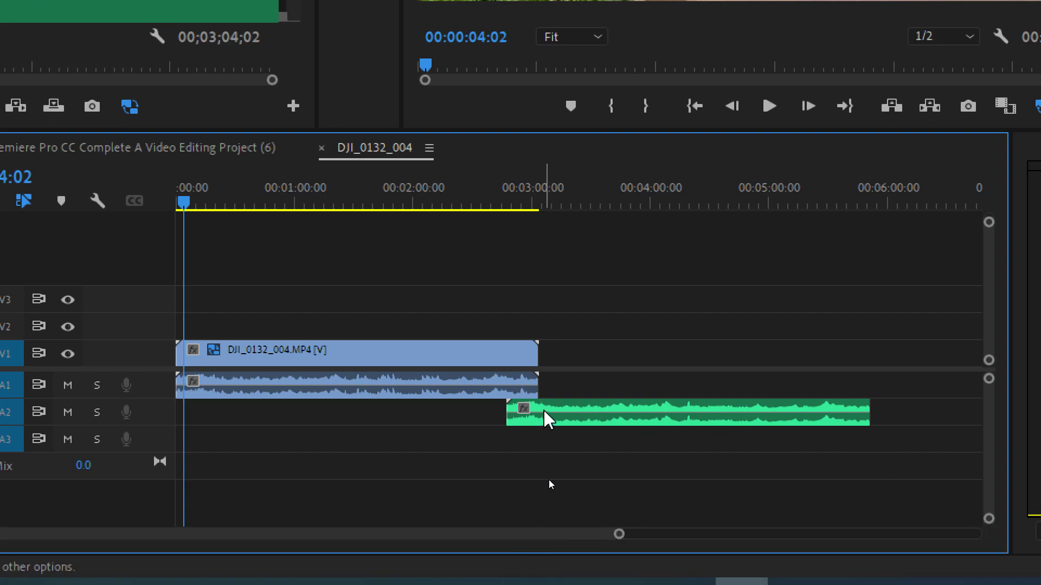
pyautogui.click(545, 411)
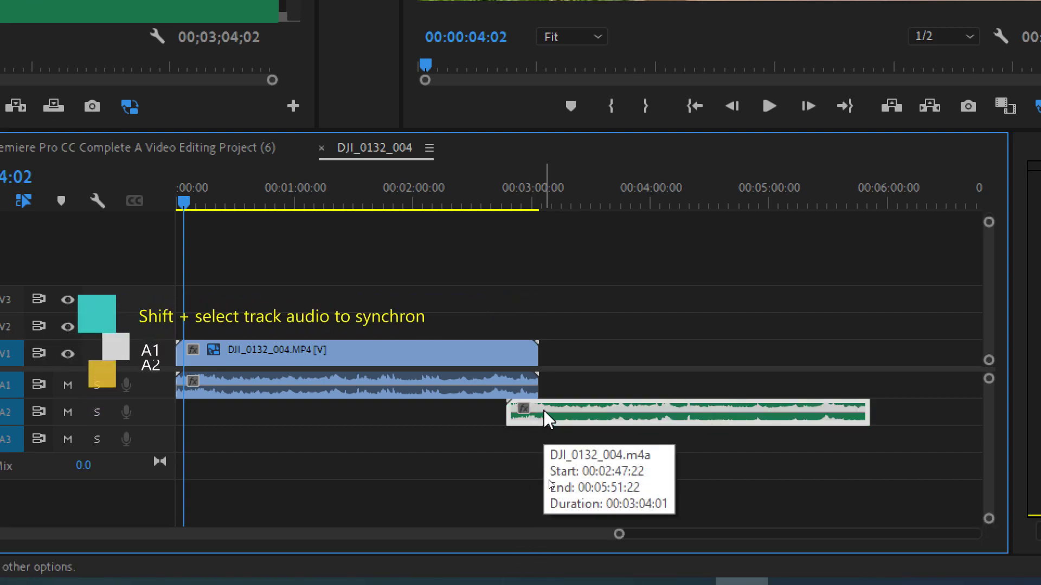
pyautogui.keyDown('shift'); pyautogui.click(441, 387); pyautogui.keyUp('shift')
# Step: Synchronize the selected clips by Audio, matching on Track Channel 1
pyautogui.rightClick(440, 387)
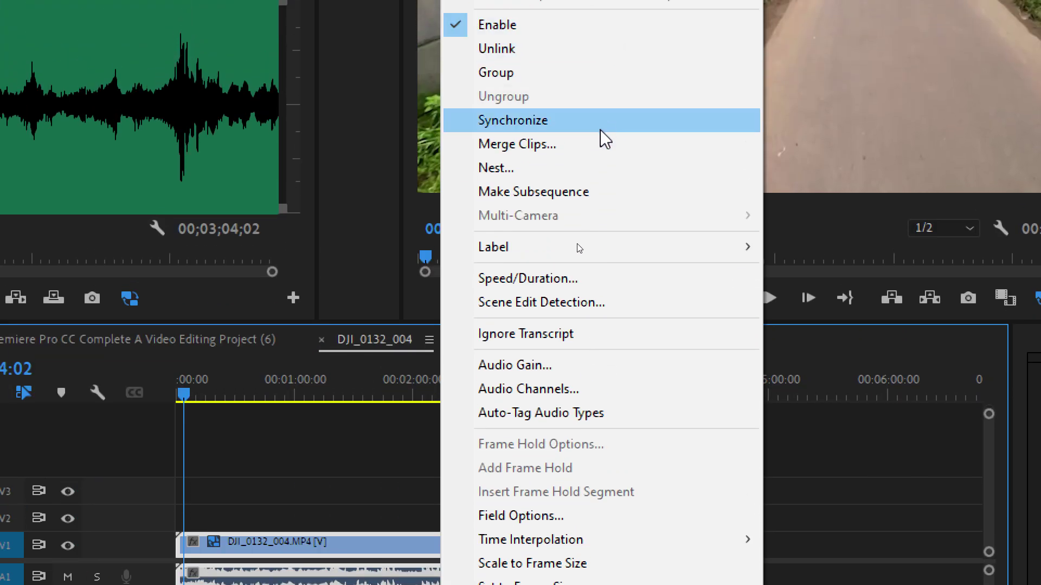
pyautogui.click(576, 124)
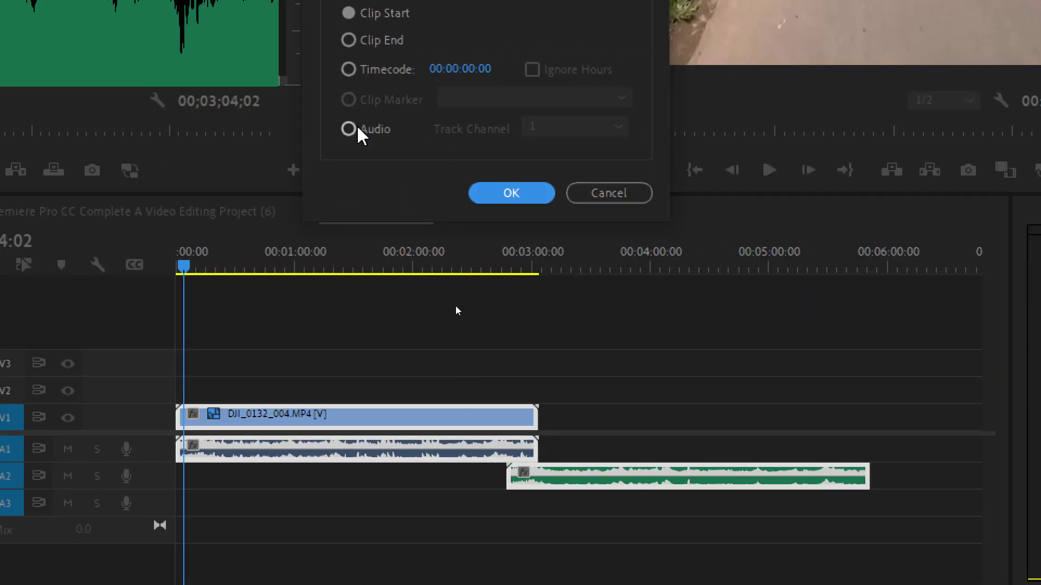
pyautogui.click(352, 129)
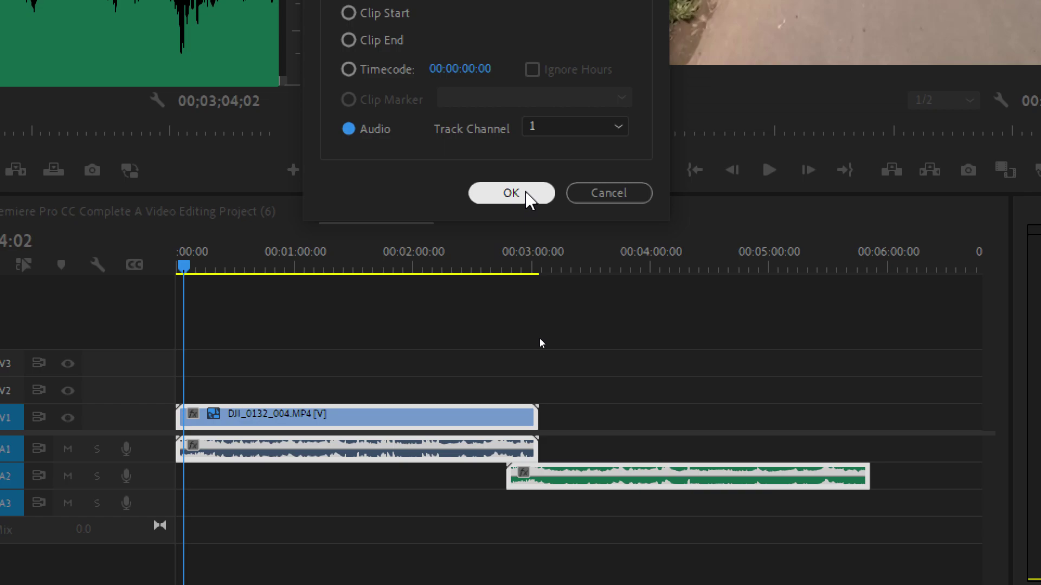
pyautogui.click(596, 129)
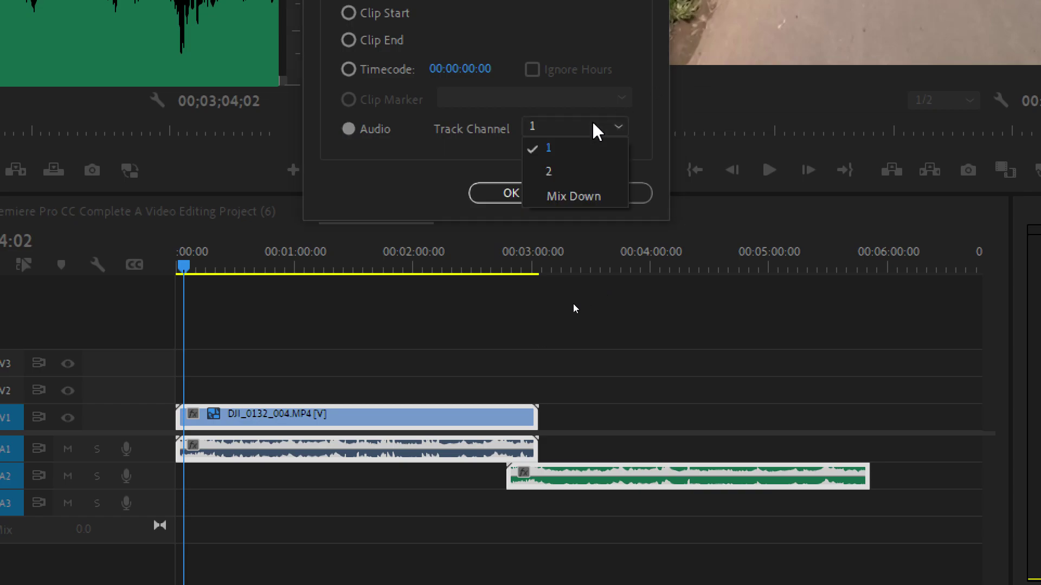
pyautogui.click(596, 129)
pyautogui.click(504, 195)
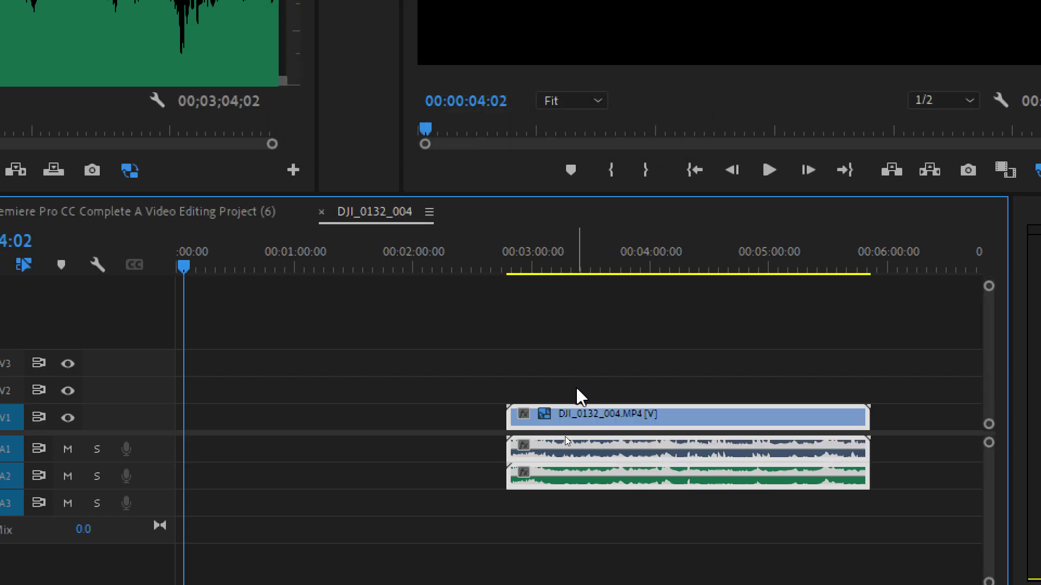
# Step: Place the playhead at 00:02:44:01 and adjust the timeline zoom level
pyautogui.click(494, 266)
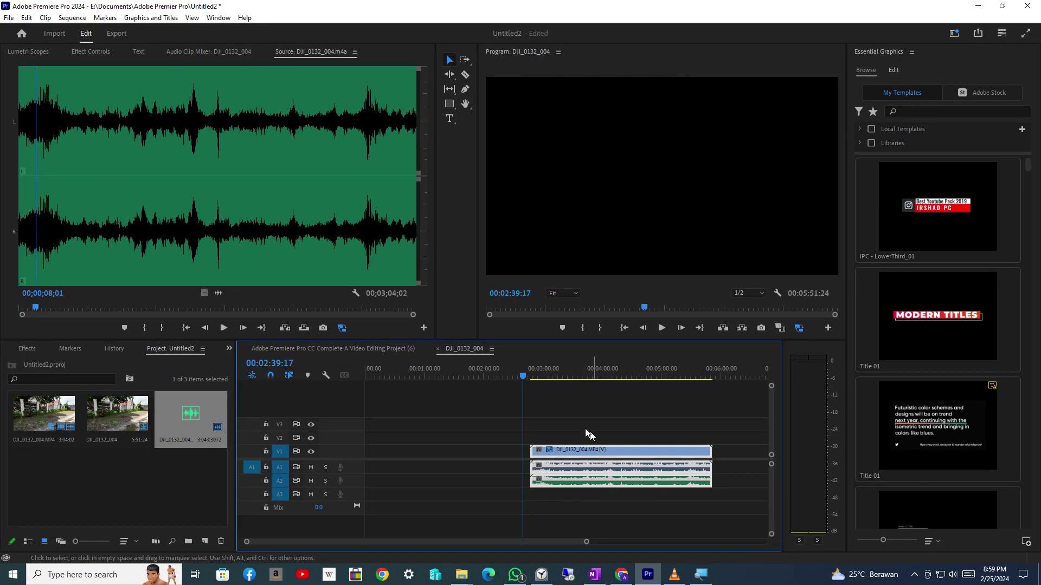
pyautogui.moveTo(524, 379); pyautogui.dragTo(528, 380)
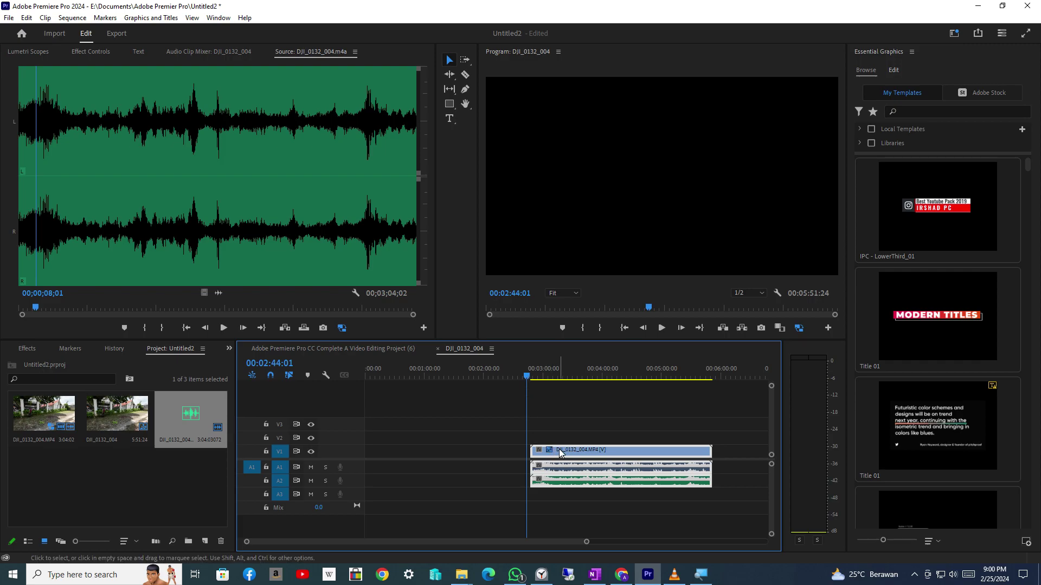
pyautogui.press('=')
pyautogui.press('-')
pyautogui.press('-')
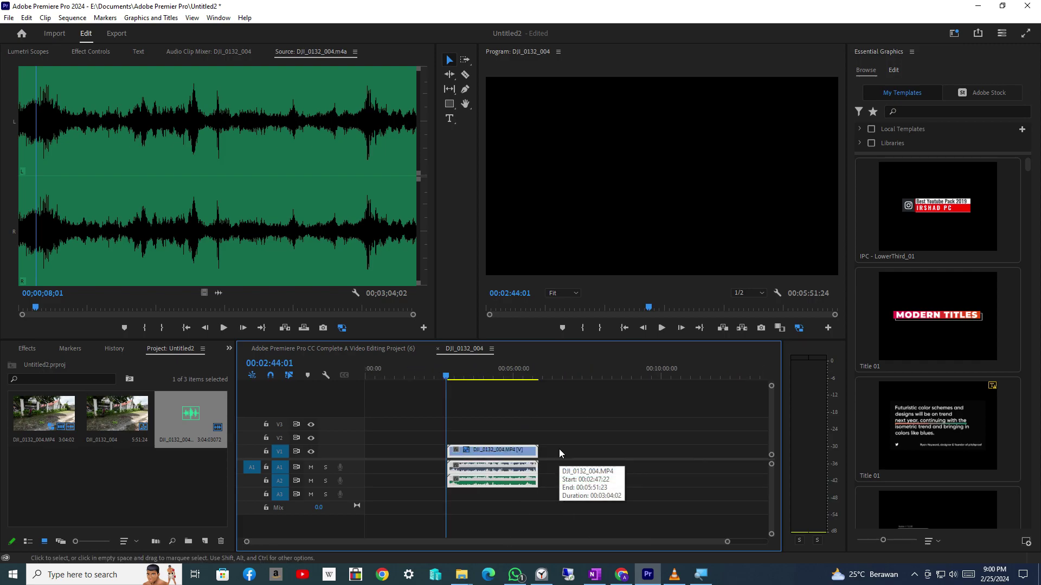
pyautogui.press('-')
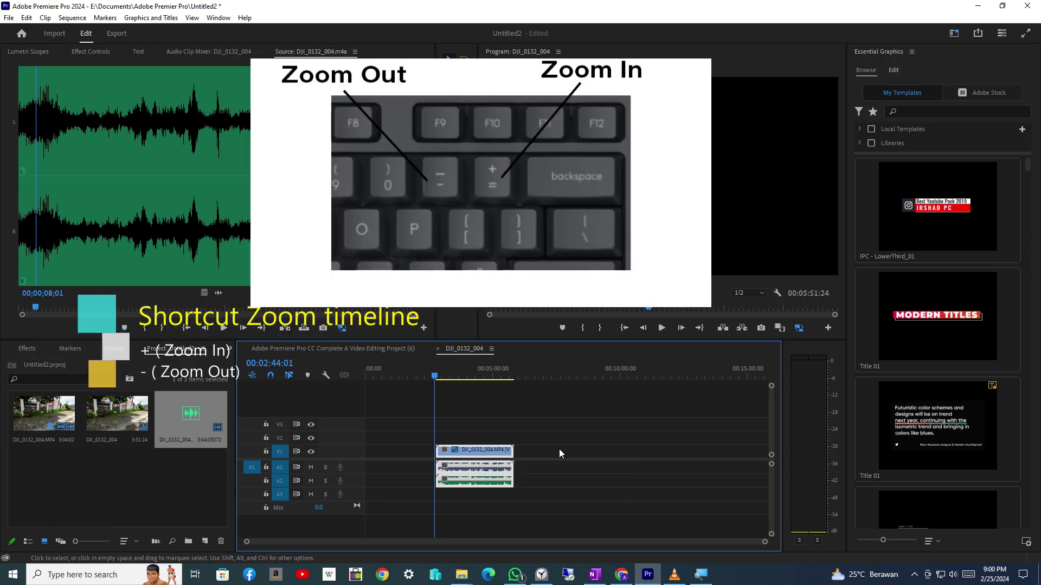
pyautogui.press('=')
pyautogui.press('=')
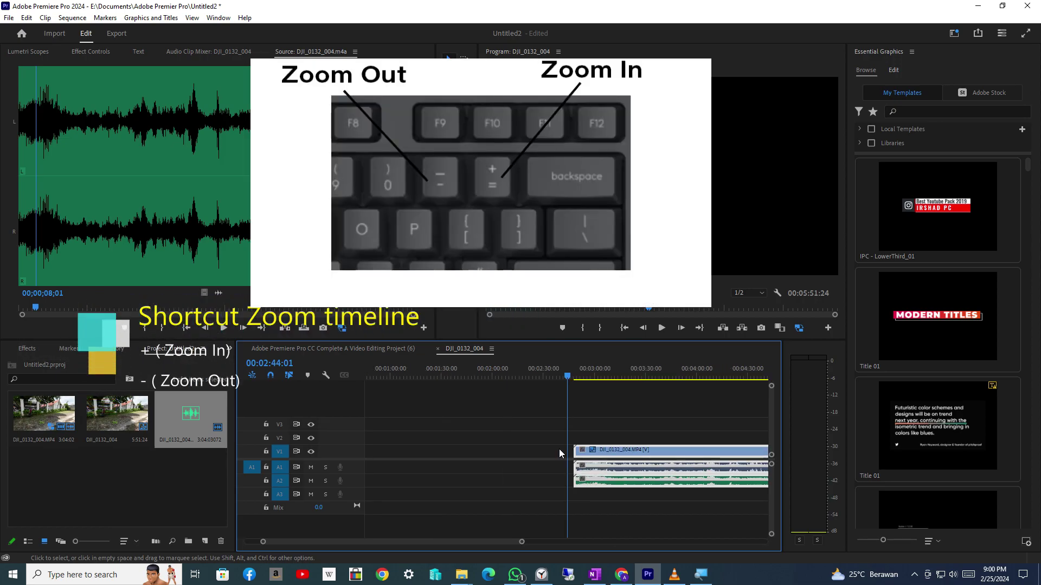
pyautogui.press('-')
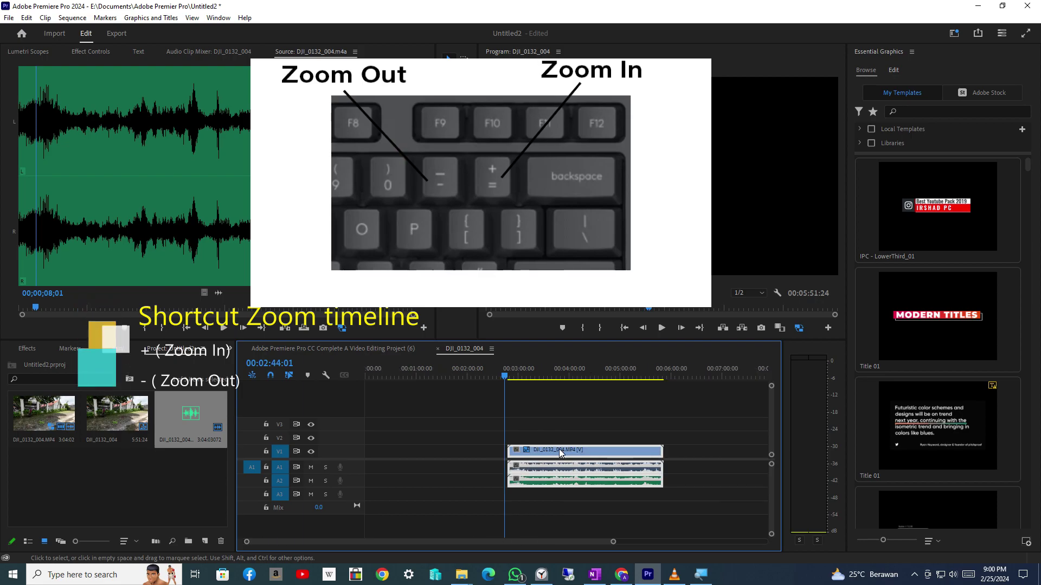
pyautogui.press('-')
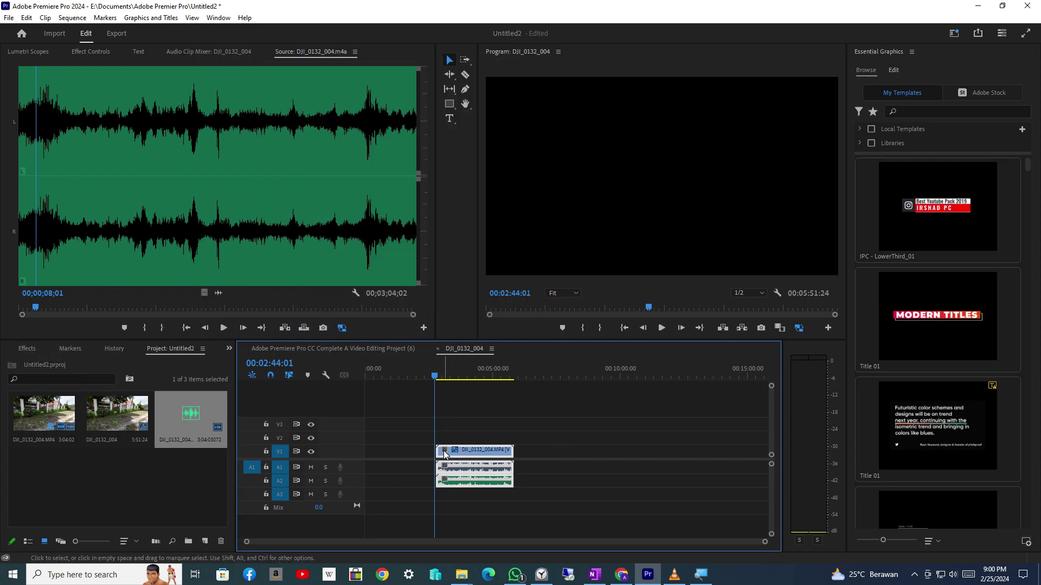
# Step: Mute track A2 and briefly play the sequence to check the sound
pyautogui.click(311, 481)
pyautogui.press('space')
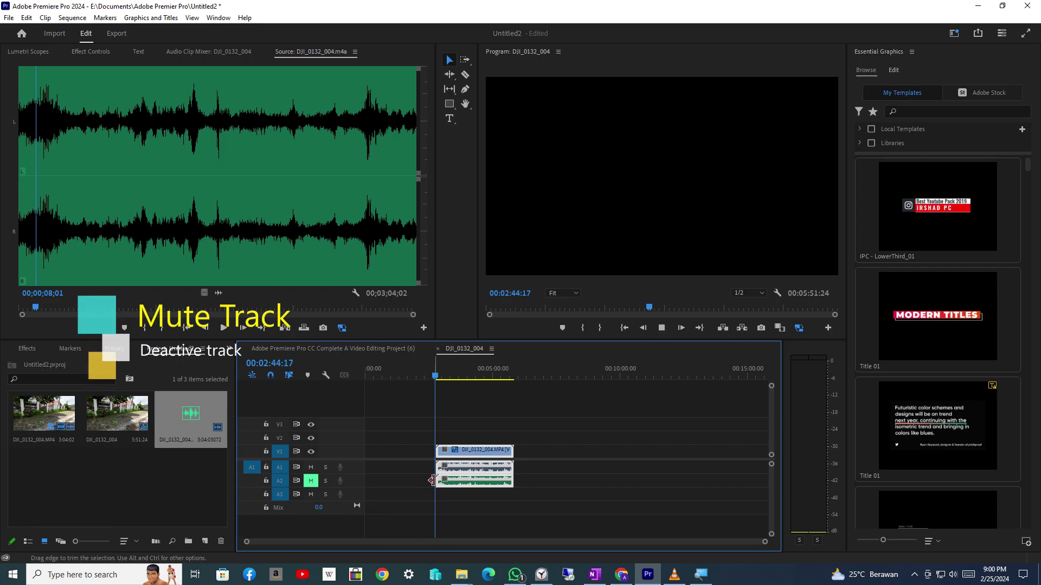
pyautogui.press('space')
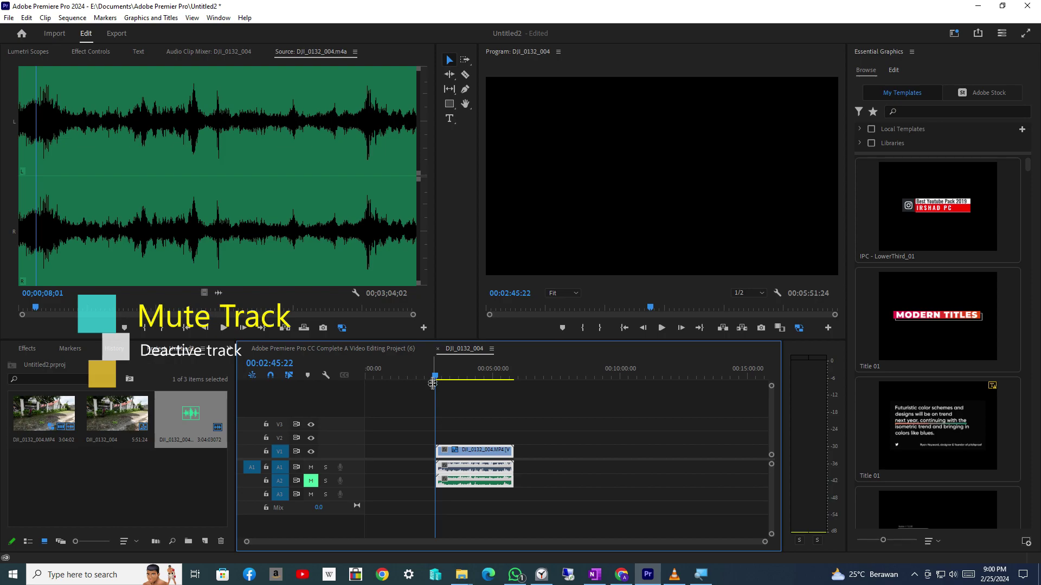
pyautogui.press('space')
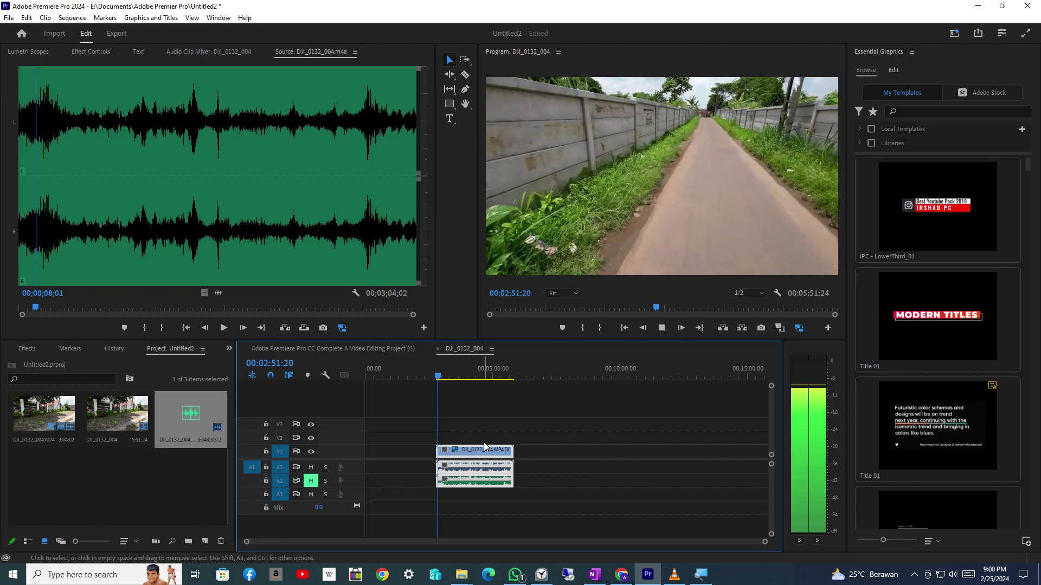
pyautogui.press('space')
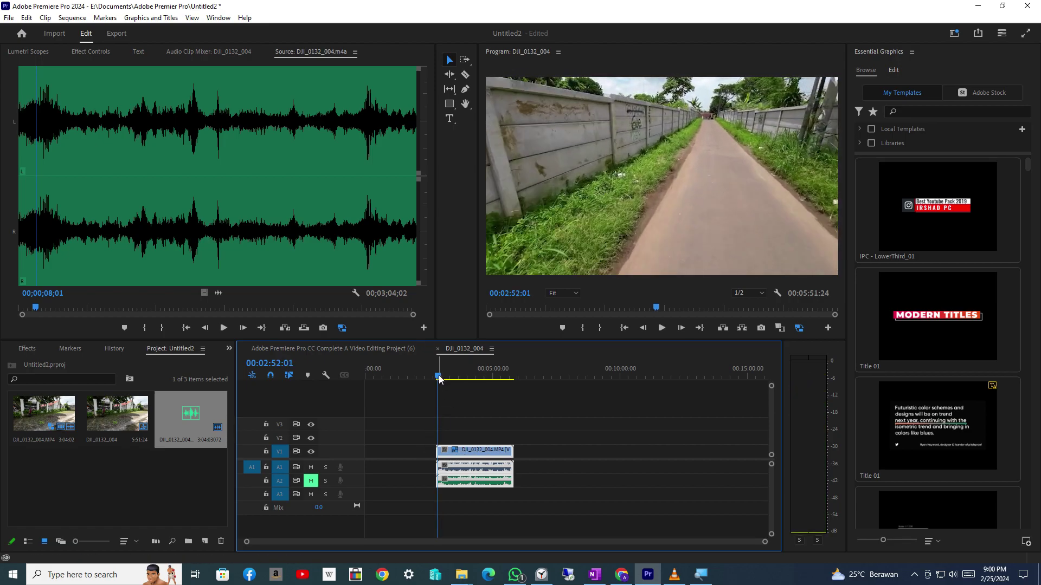
# Step: Return the playhead to 02:44:15, unmute A2, and play the sequence through
pyautogui.click(434, 375)
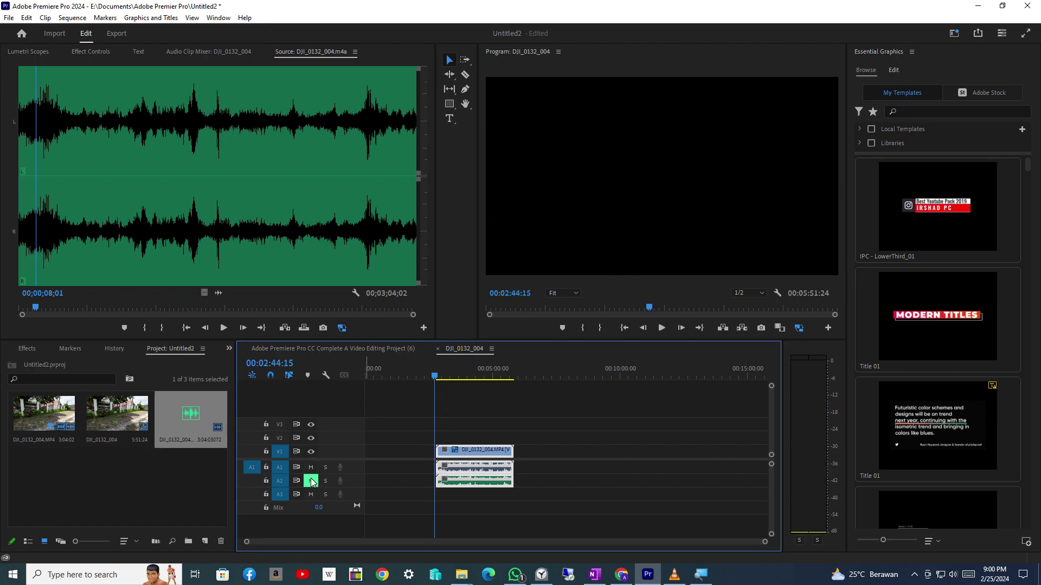
pyautogui.click(312, 481)
pyautogui.press('space')
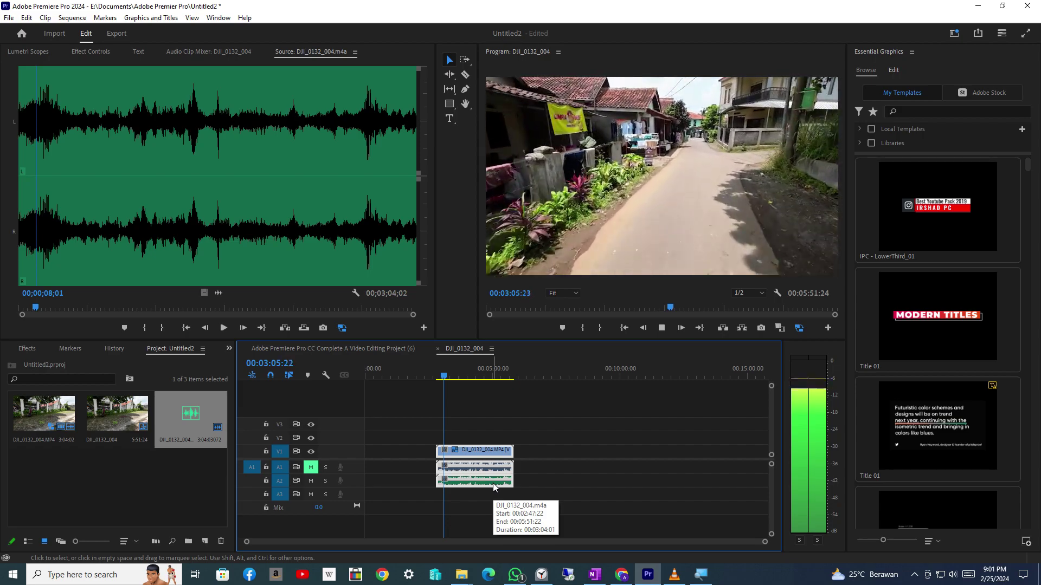
pyautogui.press('space')
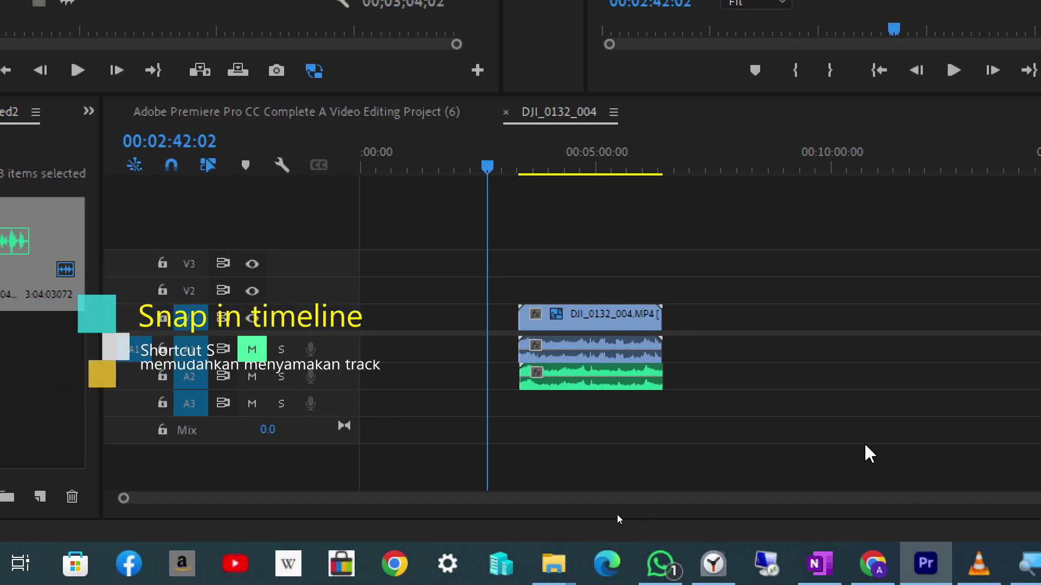
# Step: With snapping off, slide the A2 m4a clip right and left, ending aligned under the A1 clip
pyautogui.moveTo(551, 373)
pyautogui.mouseDown()
pyautogui.moveTo(636, 374)
pyautogui.moveTo(465, 384)
pyautogui.moveTo(708, 379)
pyautogui.moveTo(548, 369)
pyautogui.mouseUp()
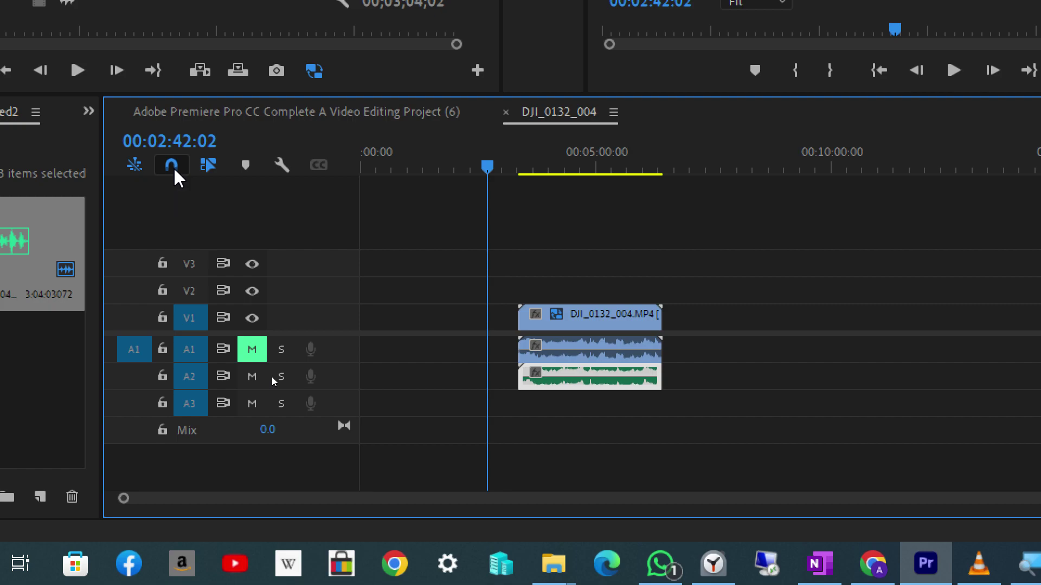
pyautogui.click(172, 168)
pyautogui.moveTo(563, 376); pyautogui.dragTo(705, 377)
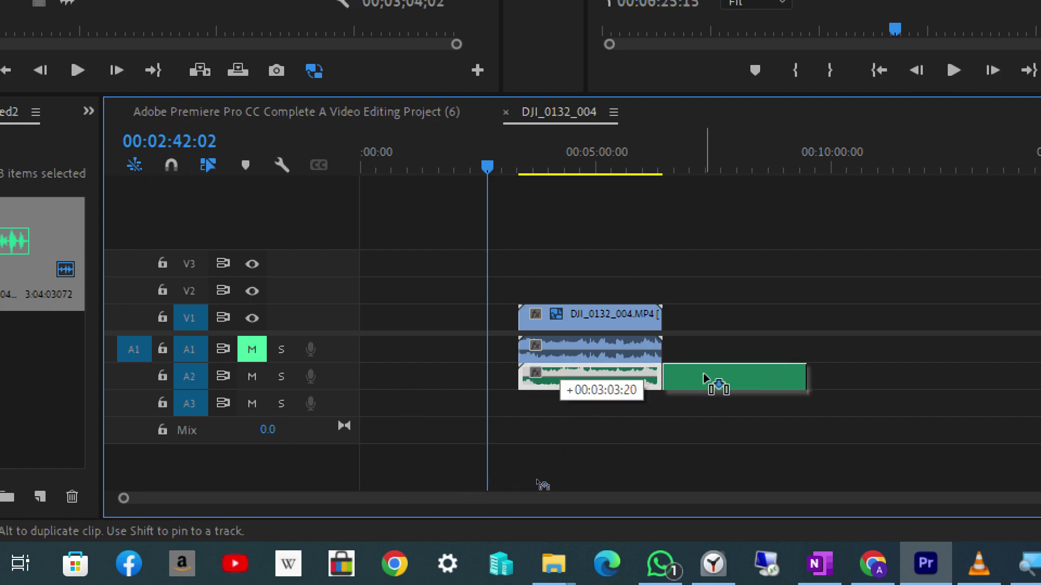
pyautogui.moveTo(704, 375); pyautogui.dragTo(569, 372)
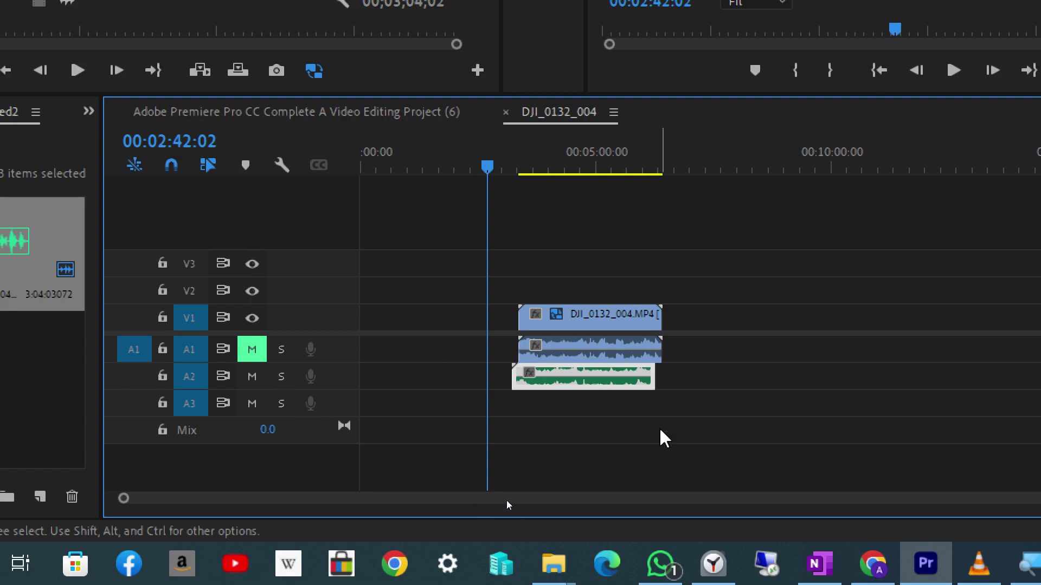
pyautogui.moveTo(536, 386); pyautogui.dragTo(698, 382)
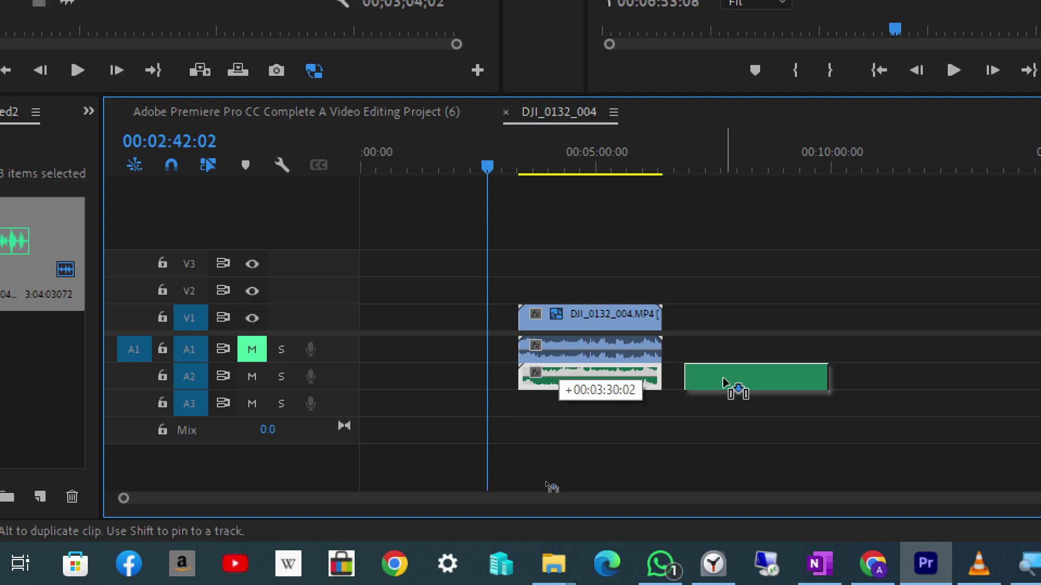
pyautogui.moveTo(698, 382); pyautogui.dragTo(564, 383)
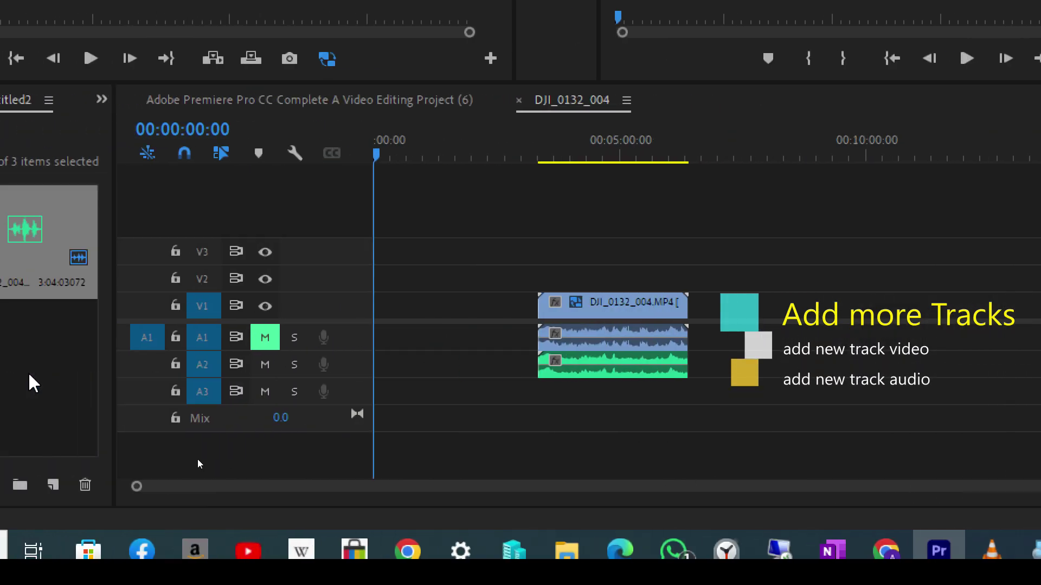
pyautogui.click(277, 440)
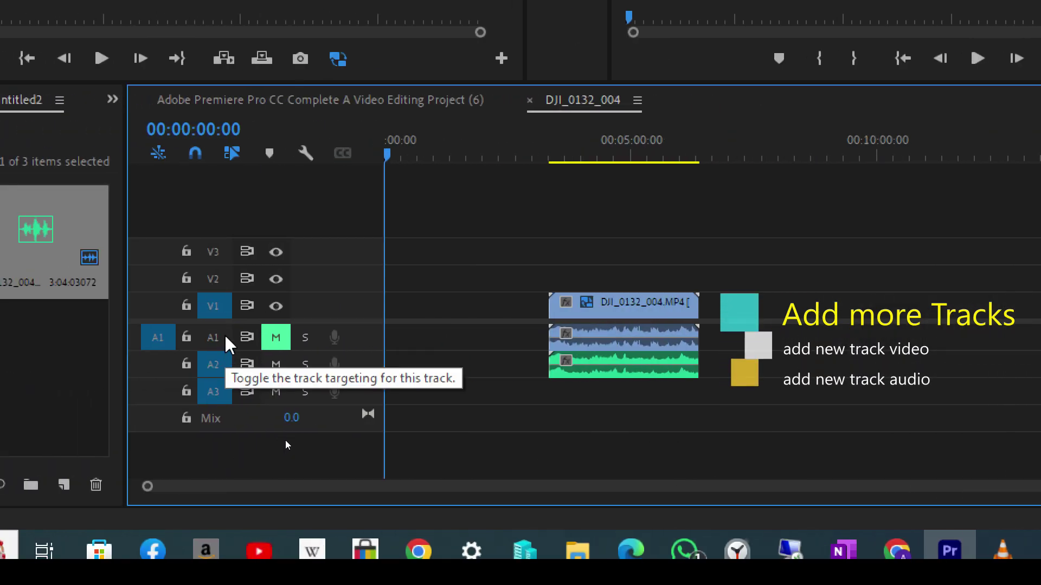
pyautogui.click(213, 338)
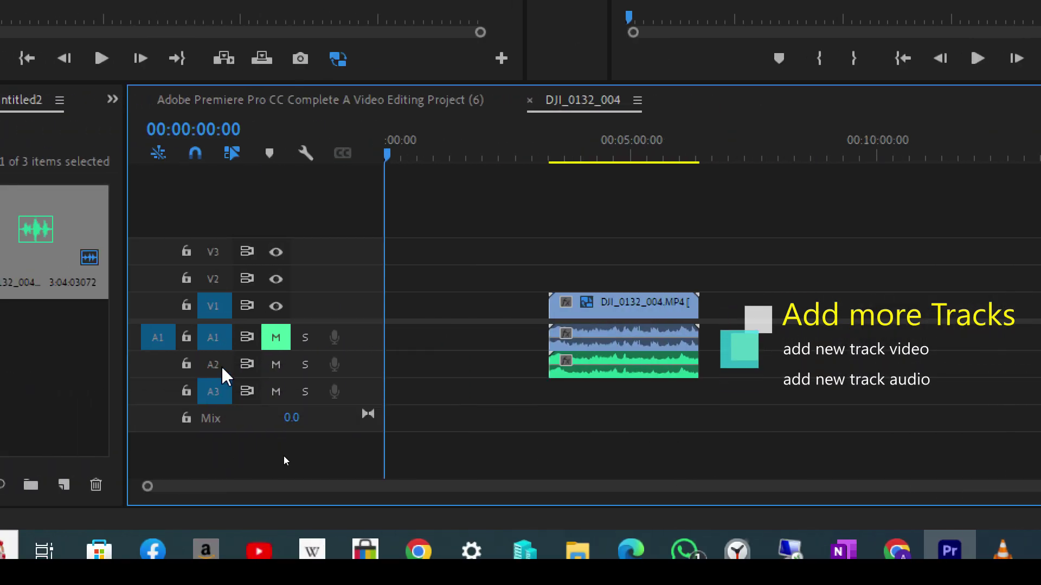
pyautogui.click(217, 392)
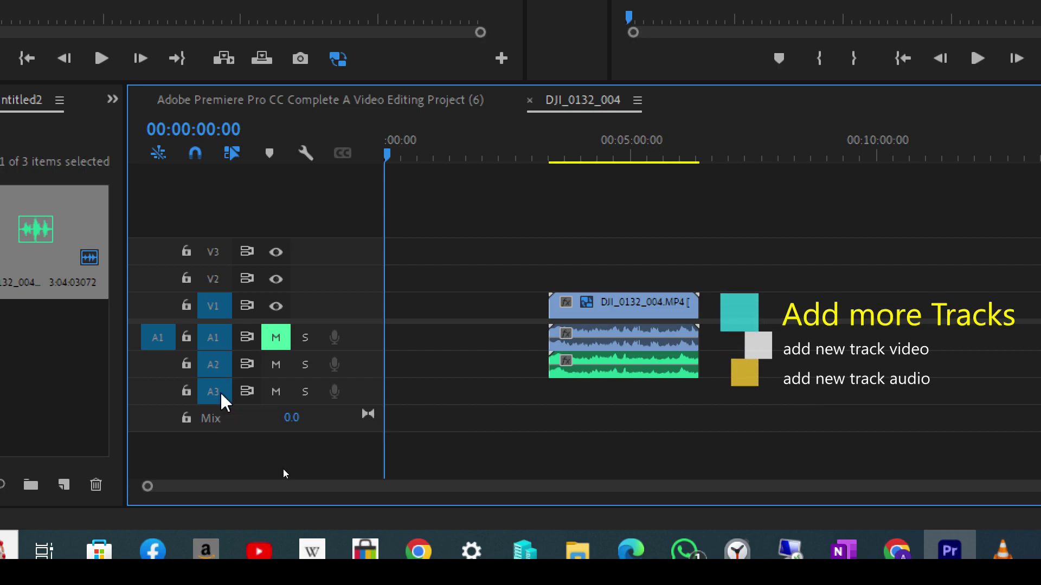
pyautogui.click(217, 393)
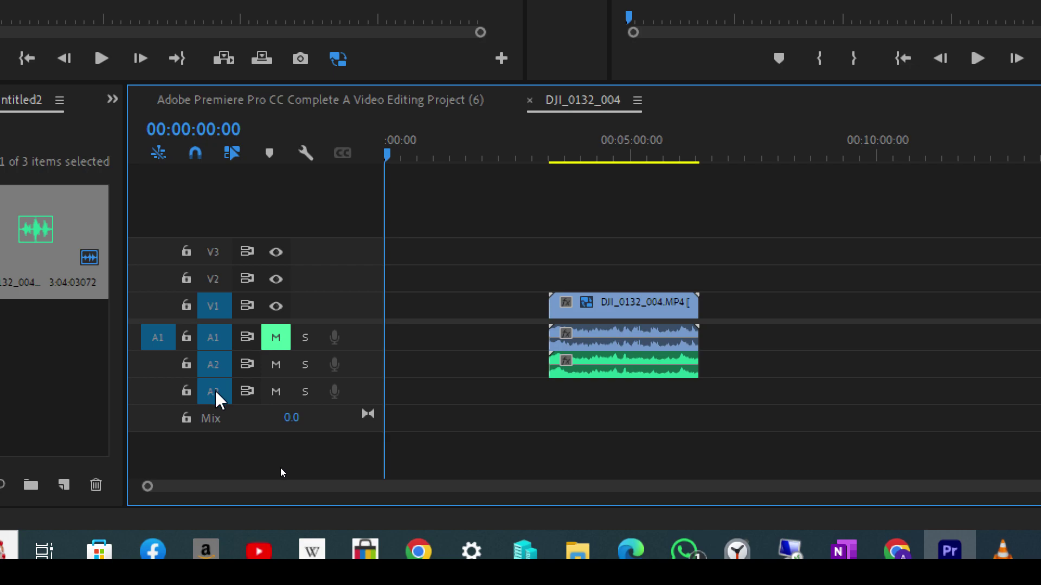
# Step: Add 2 video tracks and 2 audio tracks through Add Tracks, creating V4, V5, A4 and A5
pyautogui.rightClick(368, 401)
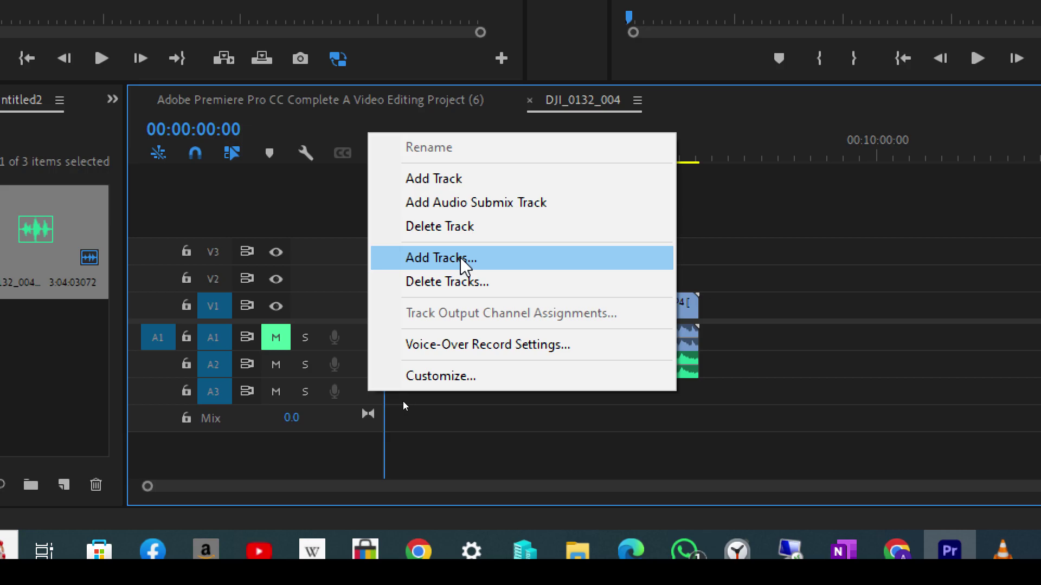
pyautogui.click(461, 259)
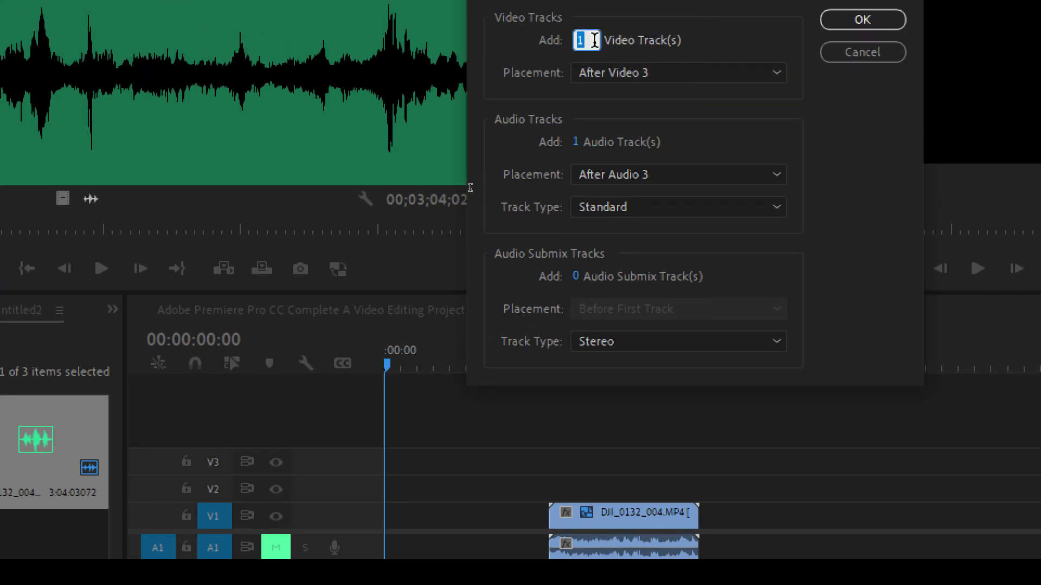
pyautogui.write('2')
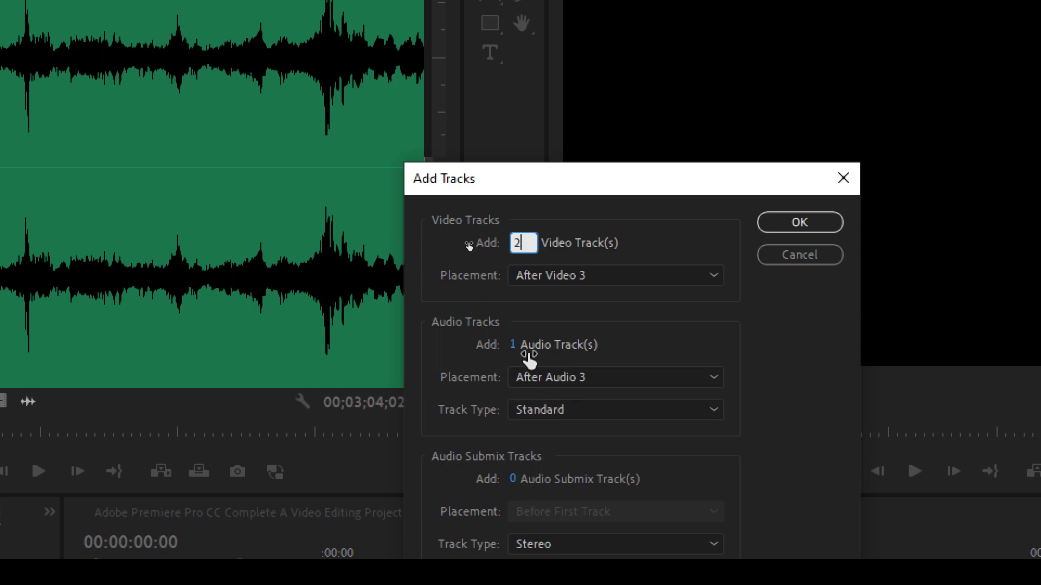
pyautogui.click(513, 346)
pyautogui.write('2')
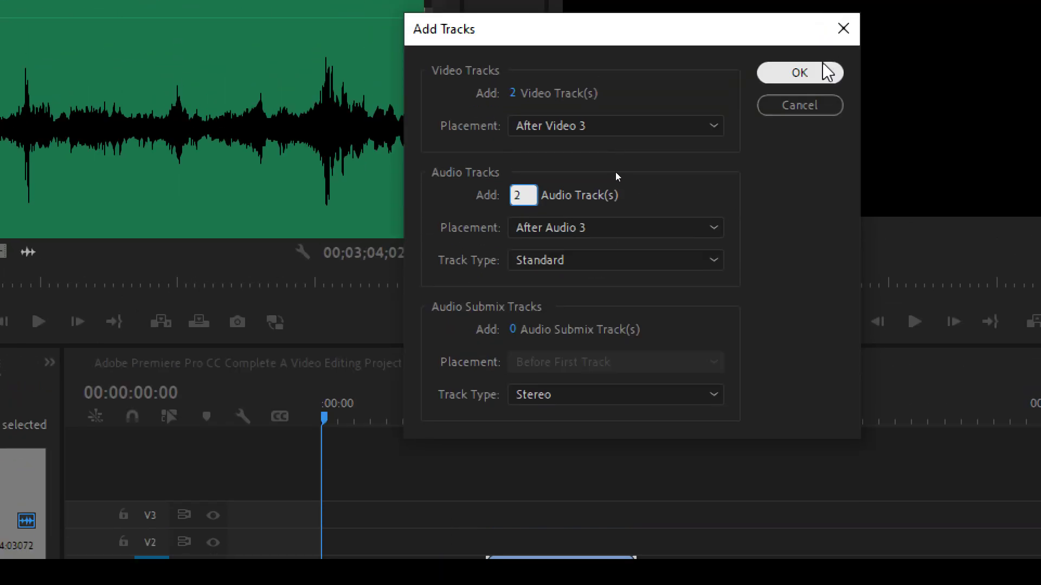
pyautogui.click(823, 72)
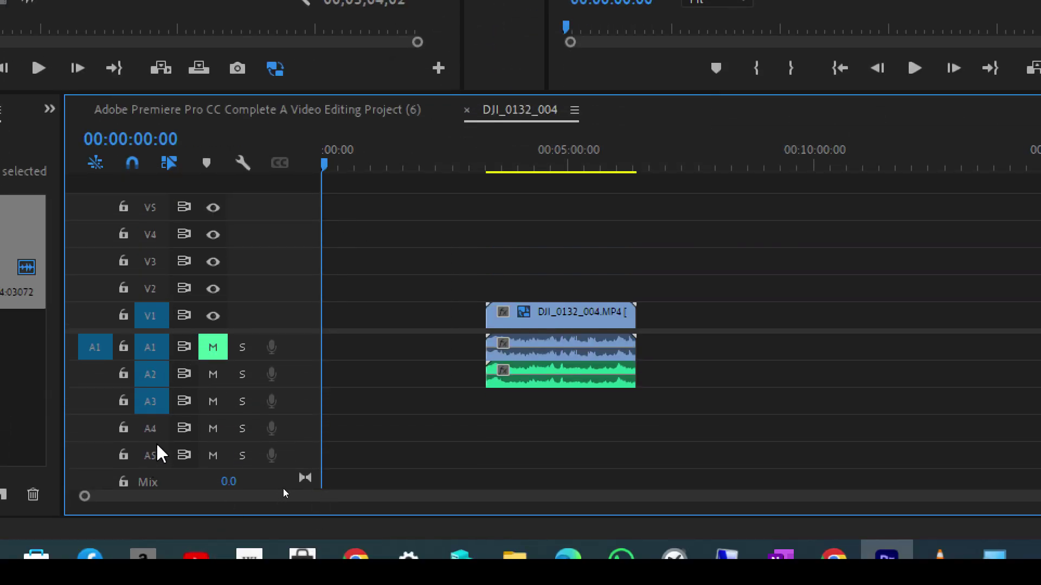
# Step: Target tracks A4, A5, V5 and V4, then add one more audio track, A6
pyautogui.click(151, 431)
pyautogui.click(151, 458)
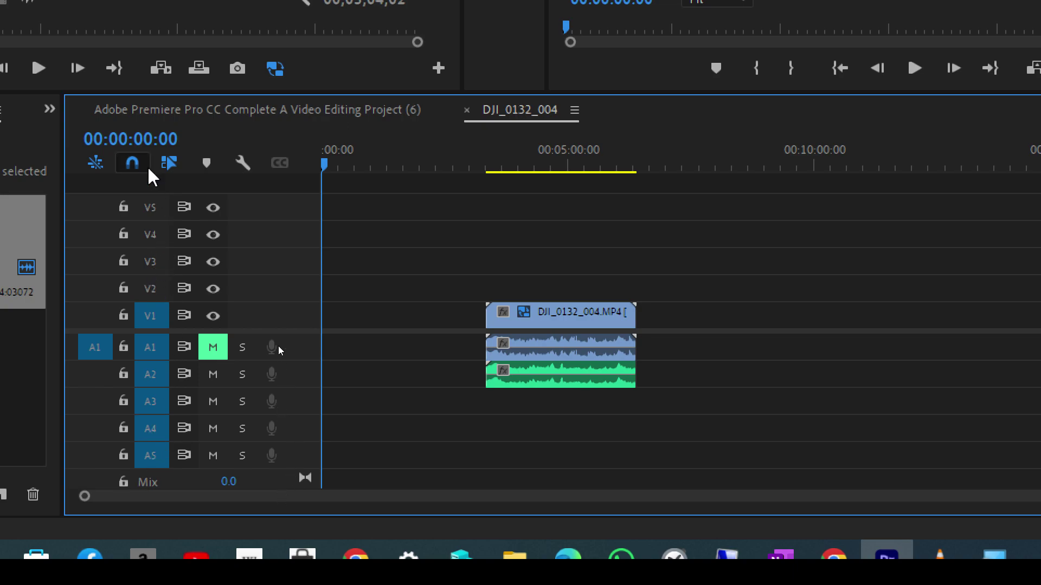
pyautogui.click(151, 208)
pyautogui.click(150, 235)
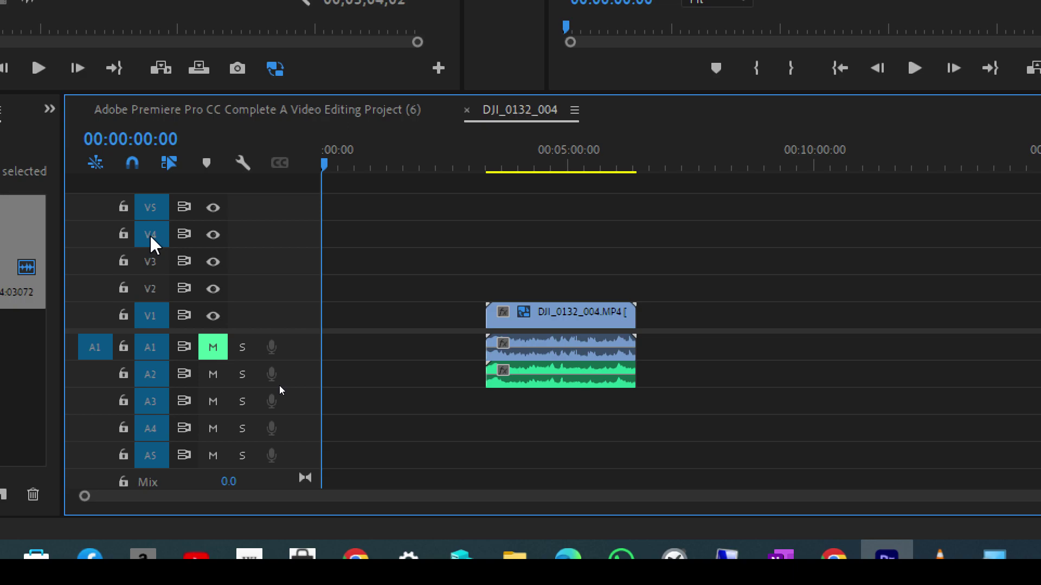
pyautogui.rightClick(312, 424)
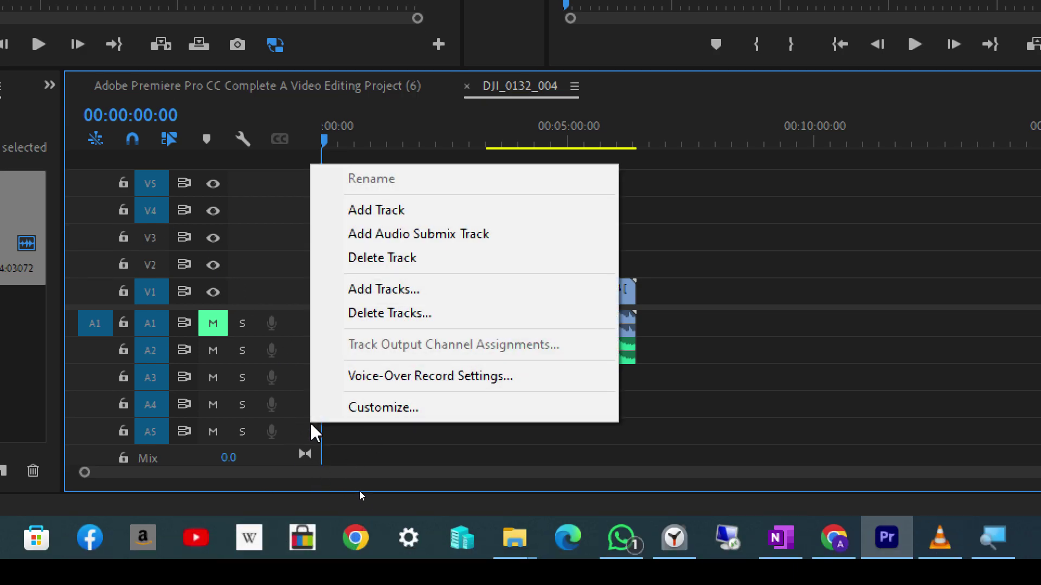
pyautogui.click(393, 212)
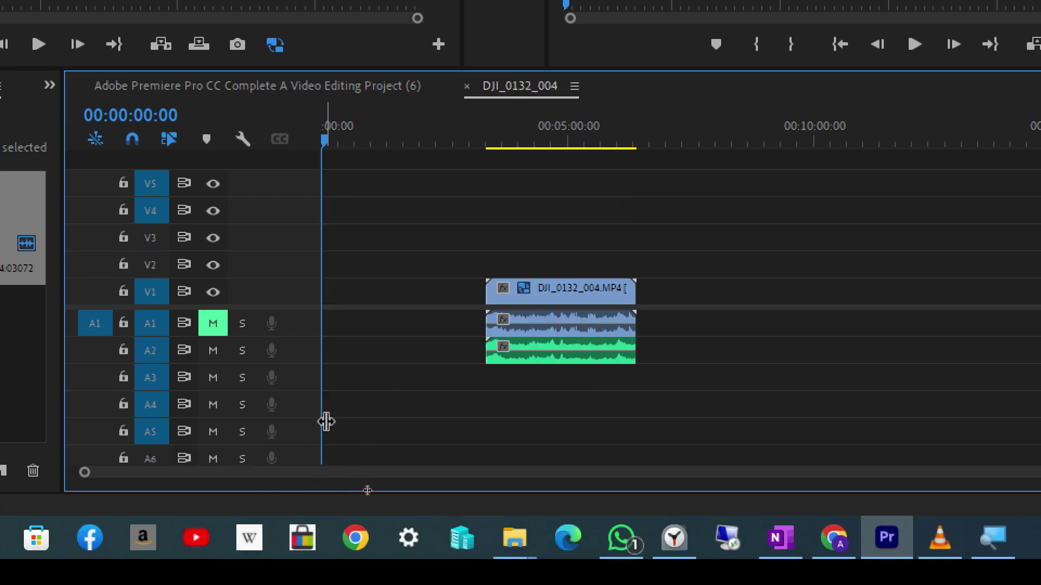